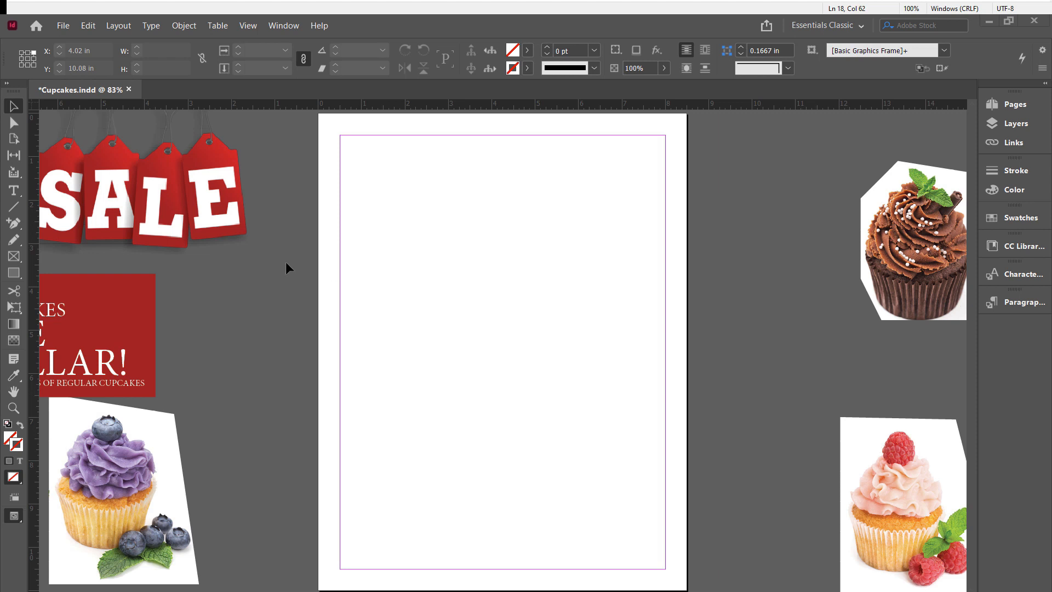
Move the pasteboard items onto the page: SALE tags at top, red text block below, chocolate cupcake beside it, blueberry and raspberry cupcakes along the bottom.
left_click_drag(200, 210, 503, 224)
left_click_drag(103, 345, 487, 349)
left_click_drag(123, 472, 413, 478)
left_click_drag(851, 443, 586, 461)
left_click_drag(904, 229, 587, 315)
left_click(748, 390)
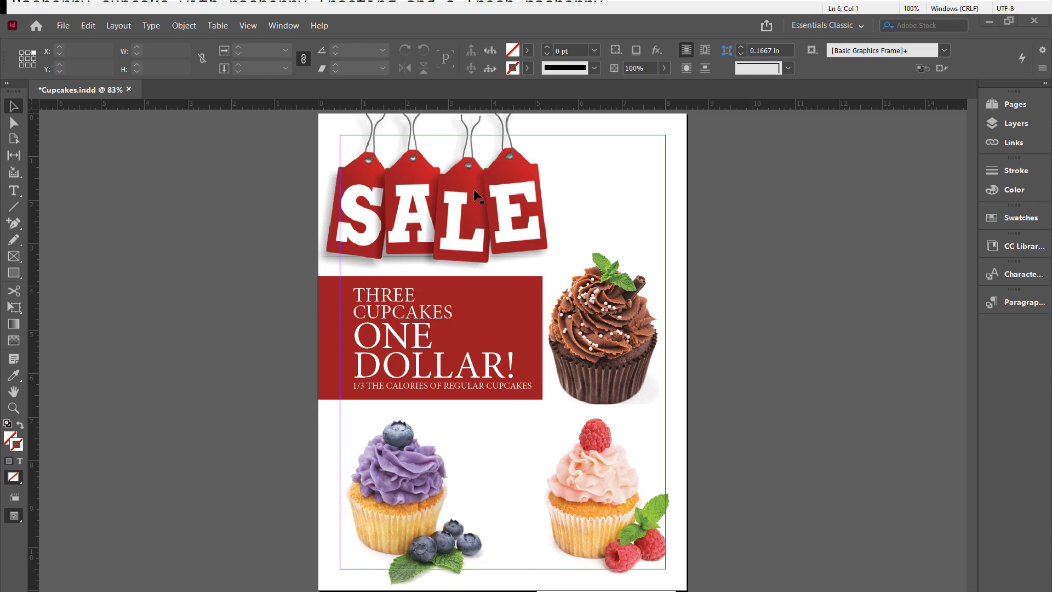
Open the object export options for the SALE tags image and keep the dialog clear of the image.
left_click(491, 194)
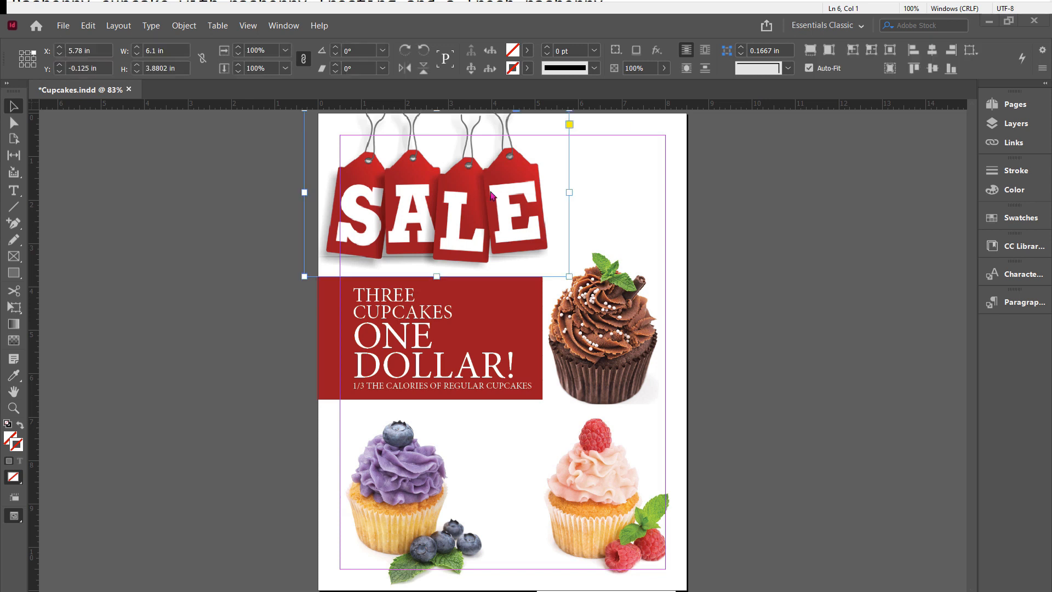
right_click(491, 194)
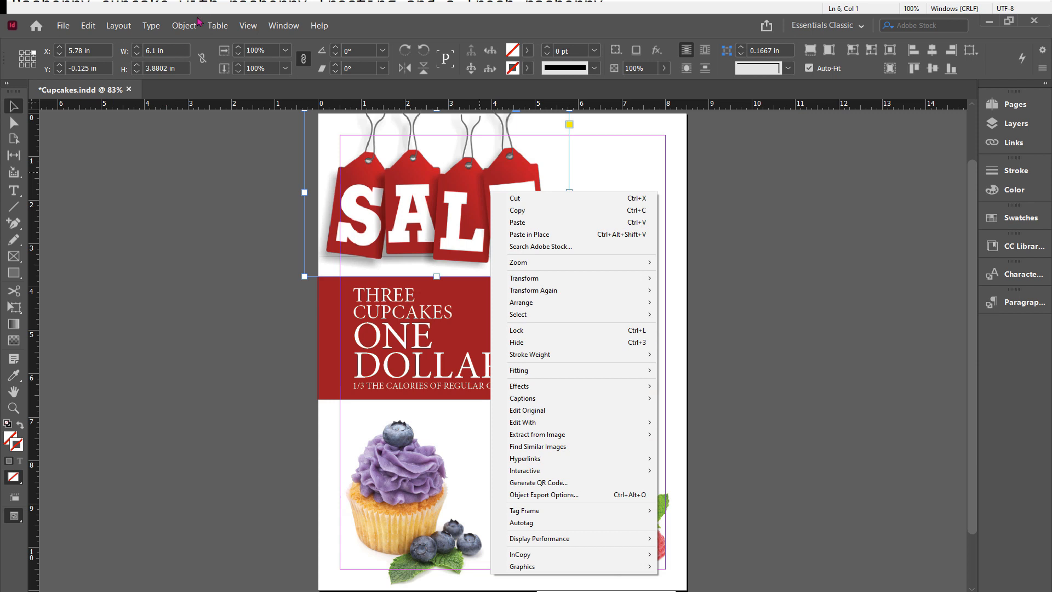
left_click(184, 26)
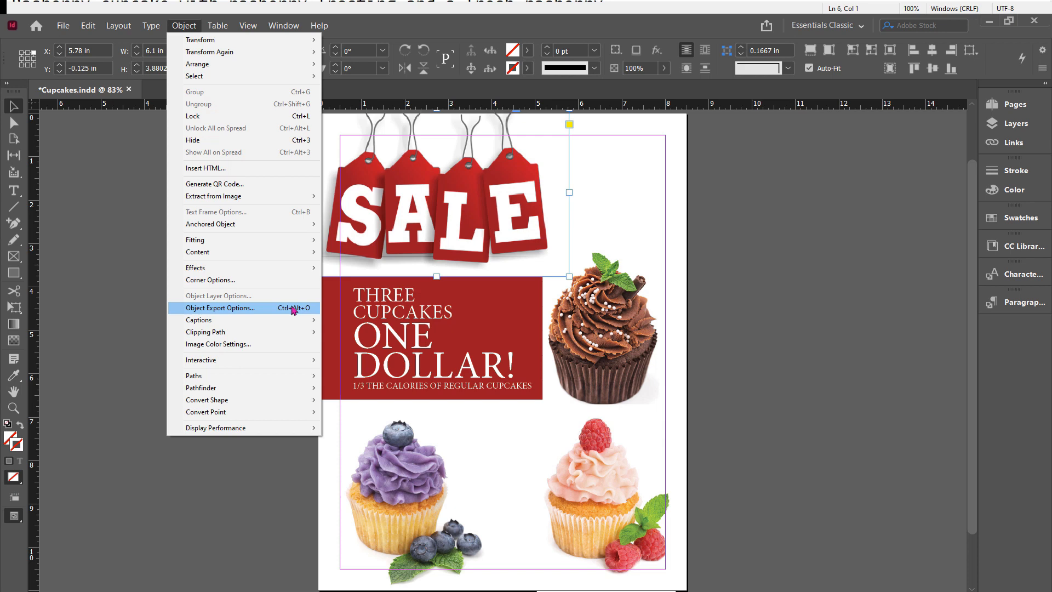
right_click(473, 185)
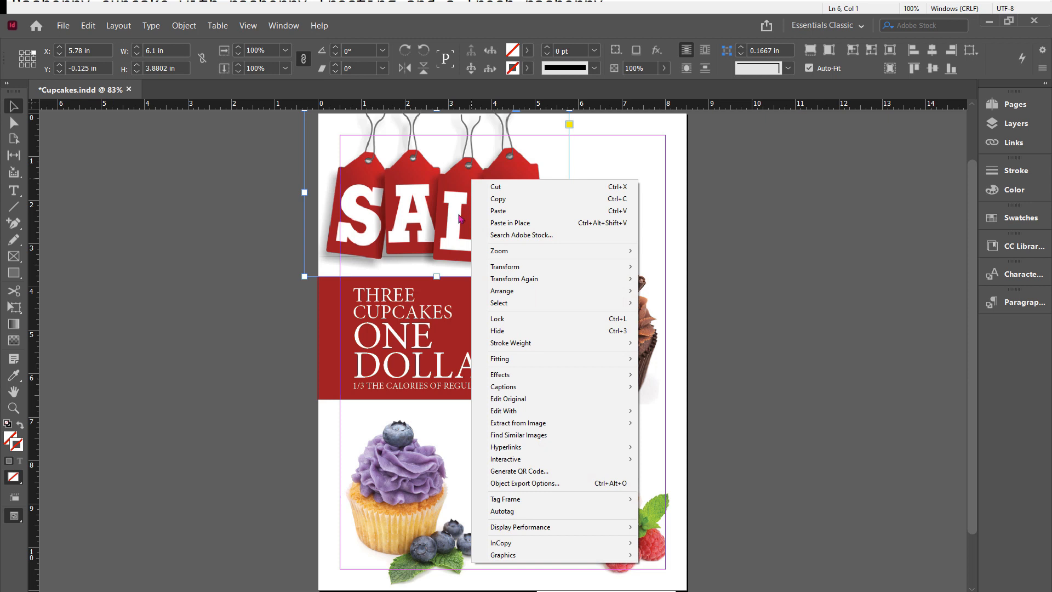
left_click(515, 484)
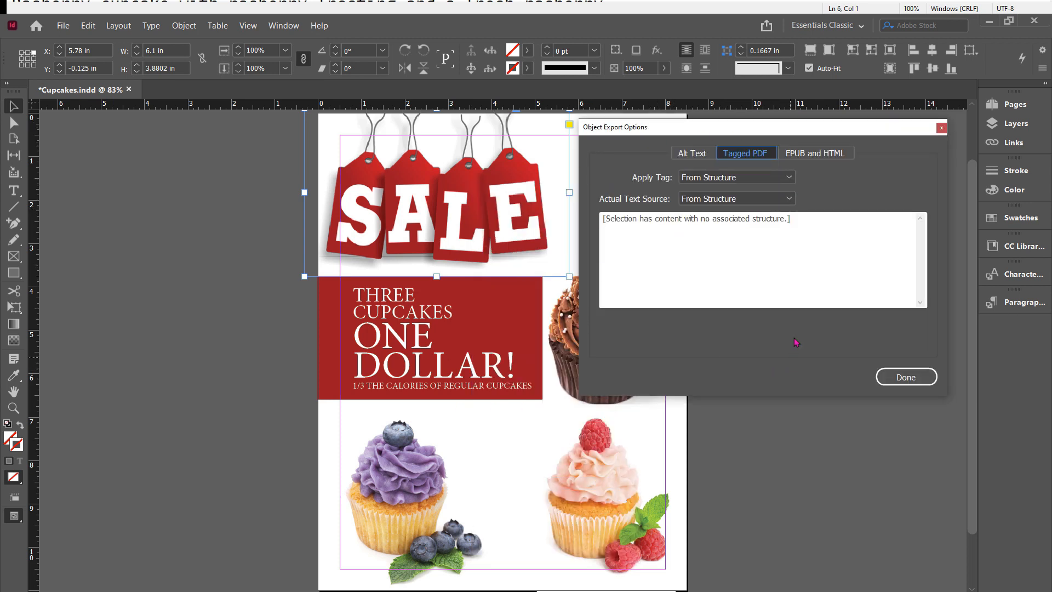
left_click_drag(720, 128, 729, 125)
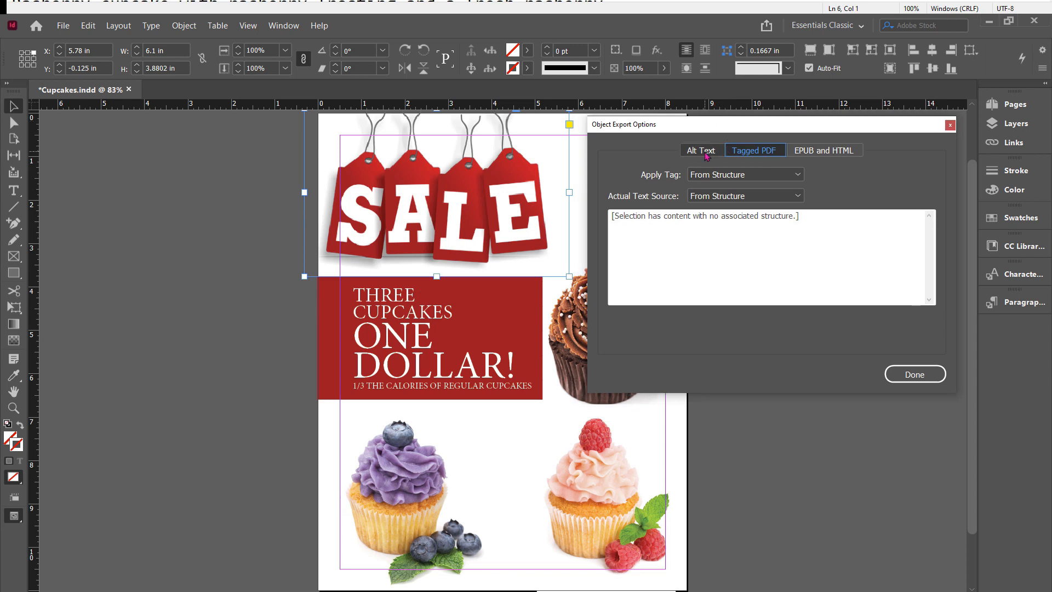
left_click(706, 155)
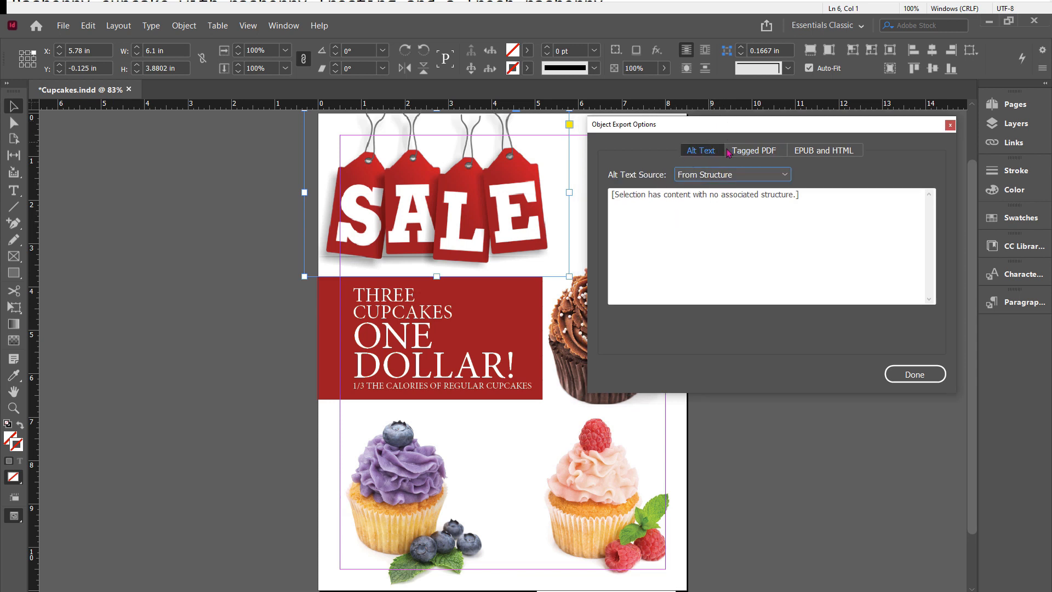
left_click(820, 152)
left_click(707, 154)
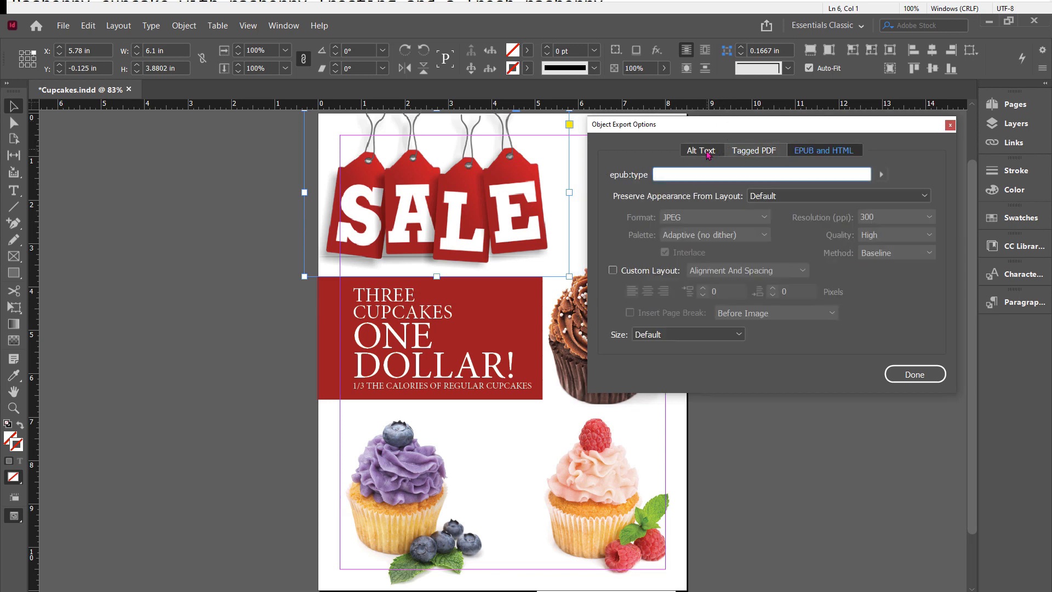
left_click(751, 154)
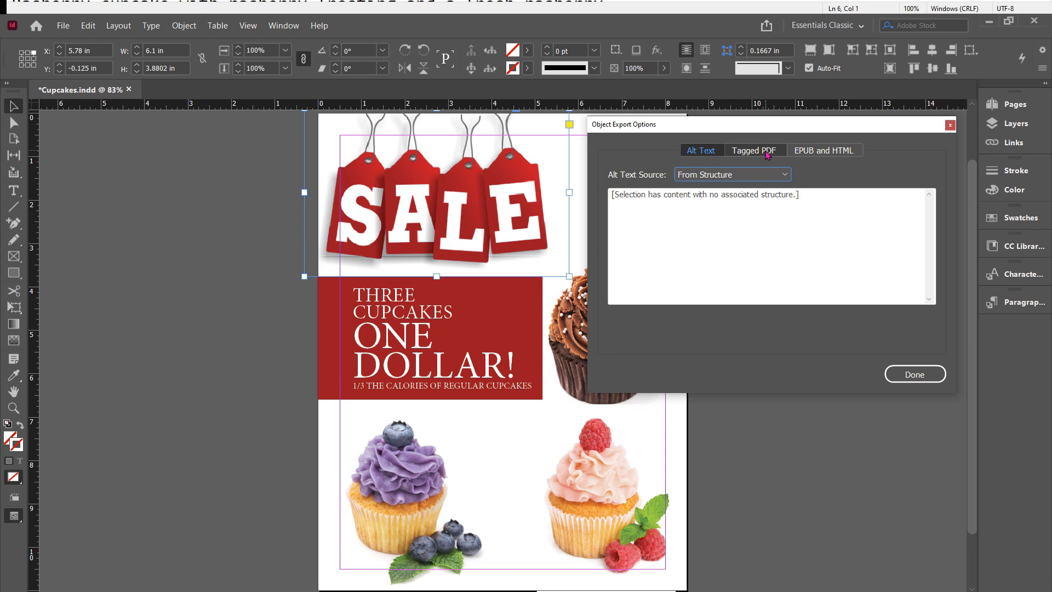
left_click(818, 154)
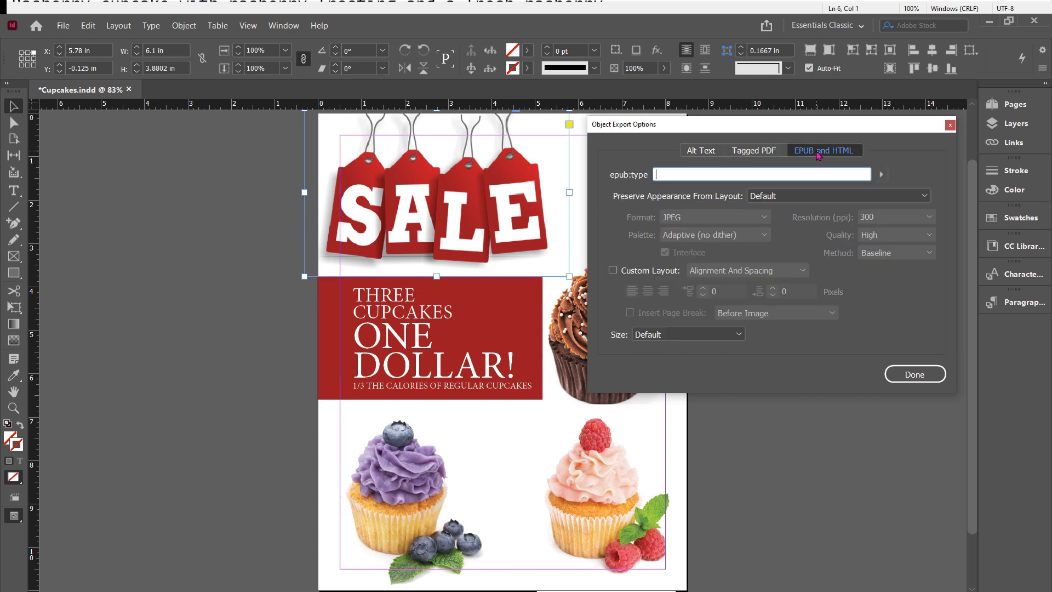
Set the SALE tags image's tagged PDF actual text source to Custom and enter "Sale" as its actual text.
left_click(746, 156)
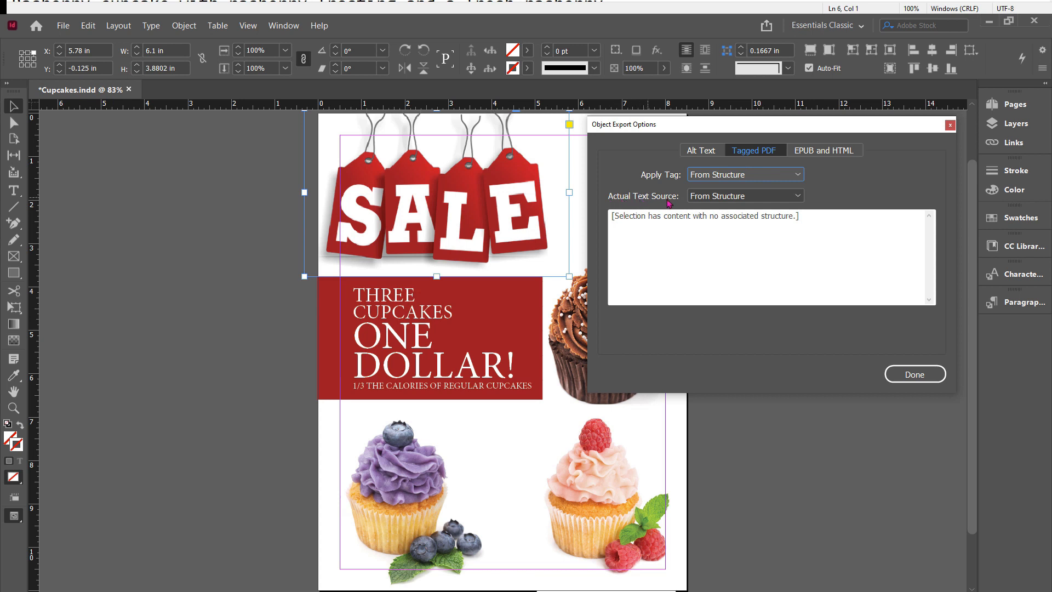
left_click(738, 198)
left_click(728, 214)
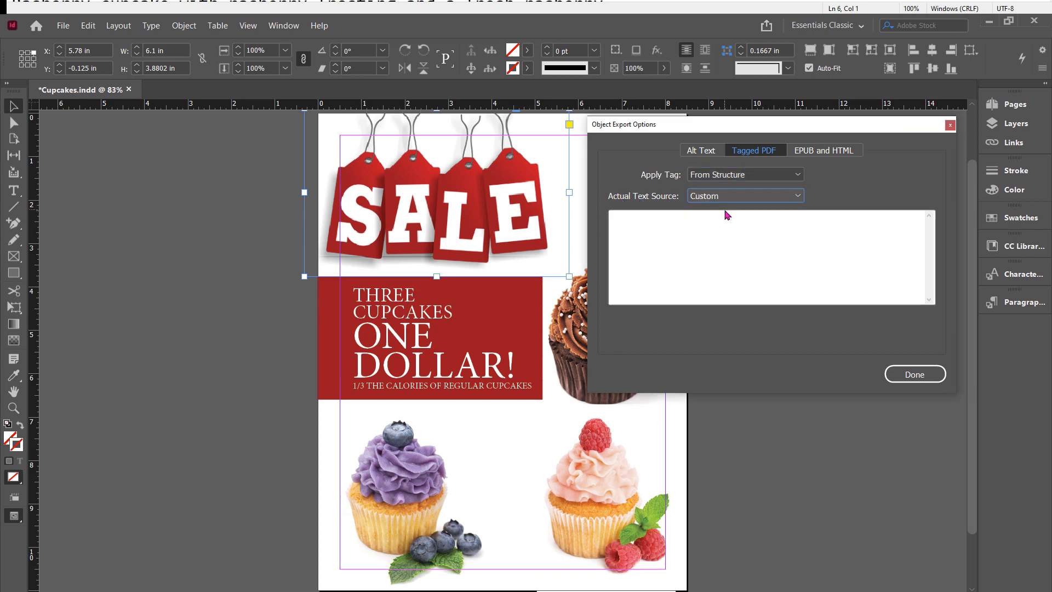
left_click(634, 219)
type("Sale")
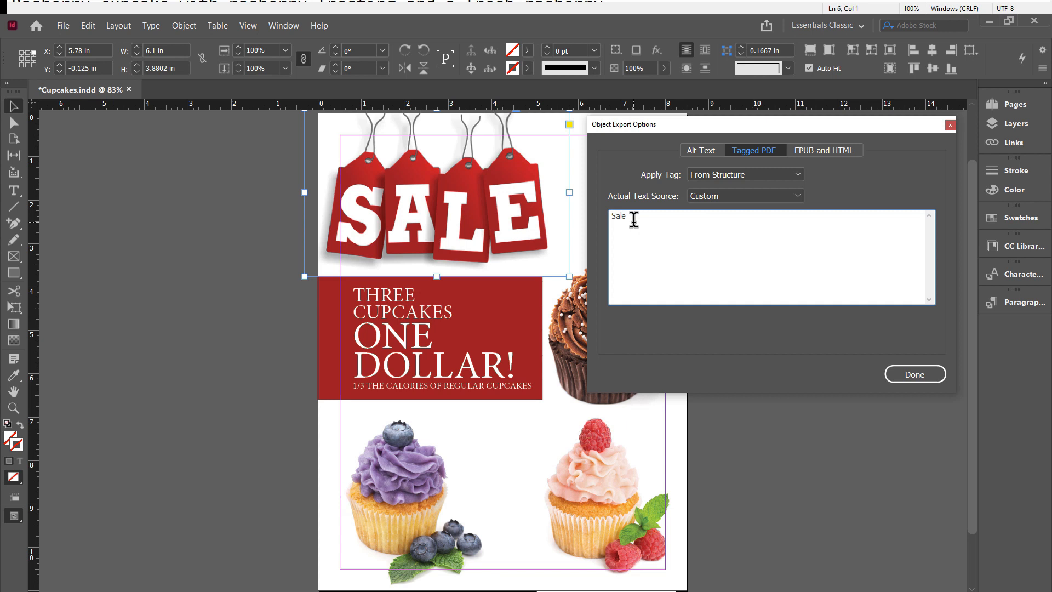
left_click(914, 374)
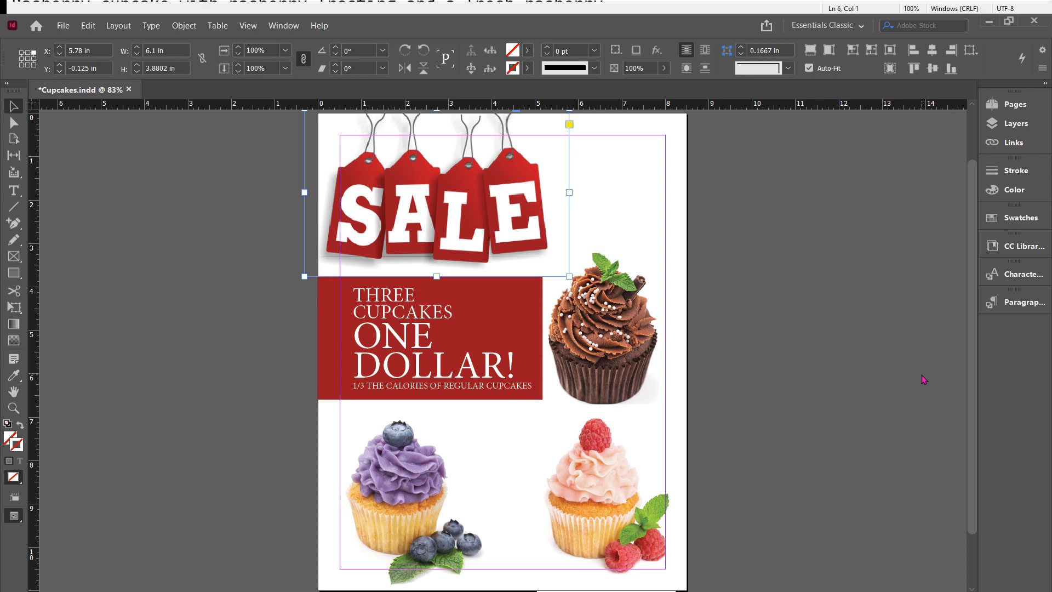
left_click(623, 336)
left_click(610, 447)
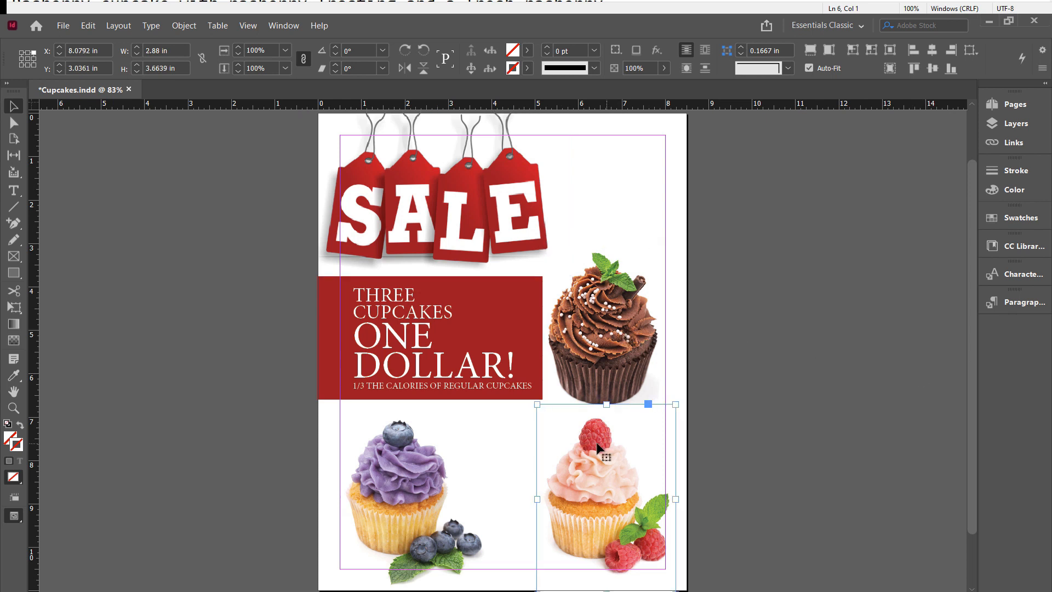
left_click(399, 465)
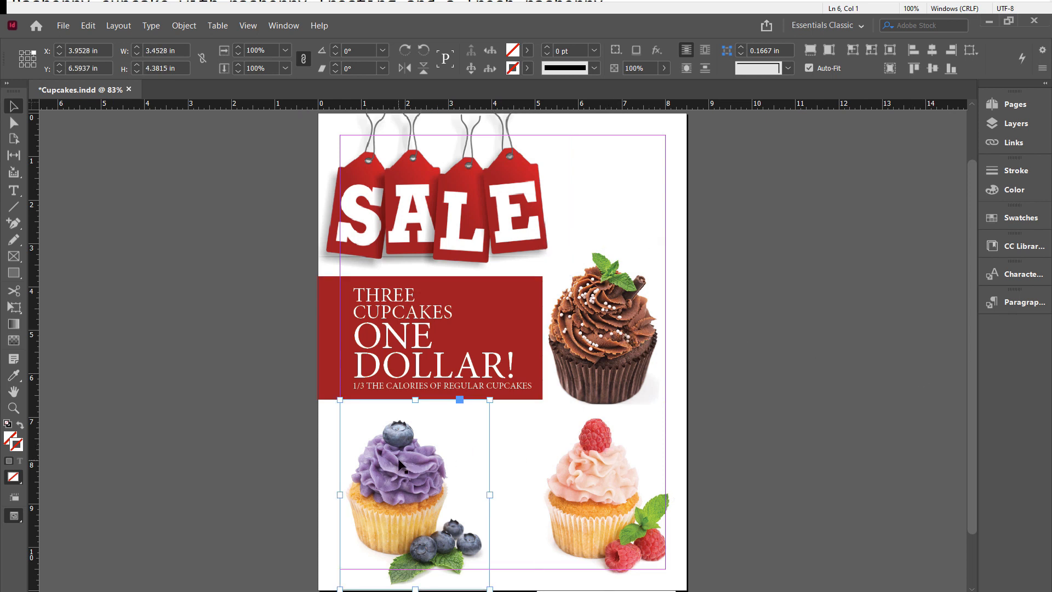
left_click(642, 329)
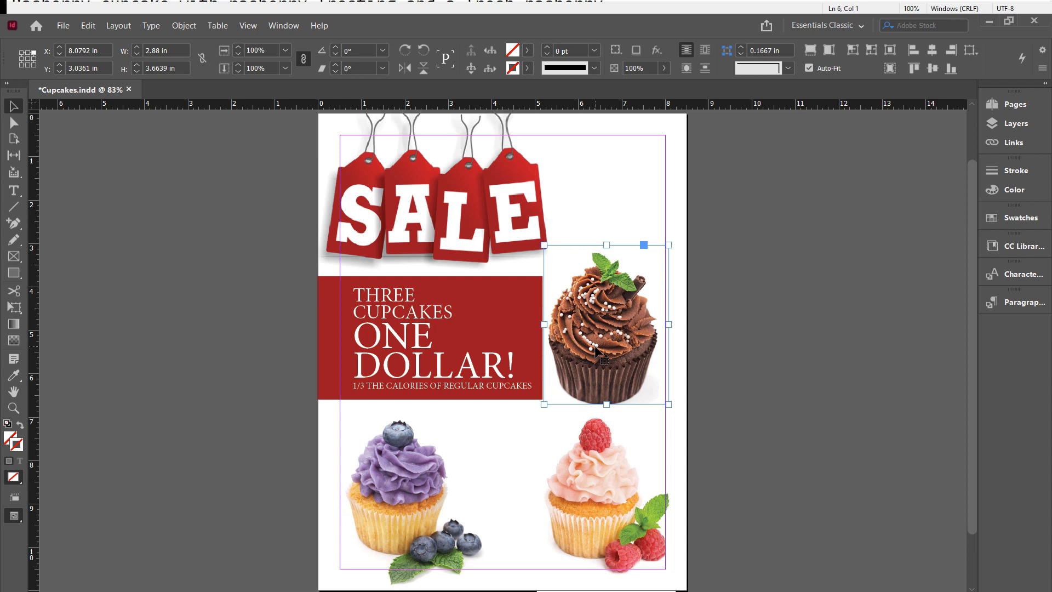
left_click(412, 485)
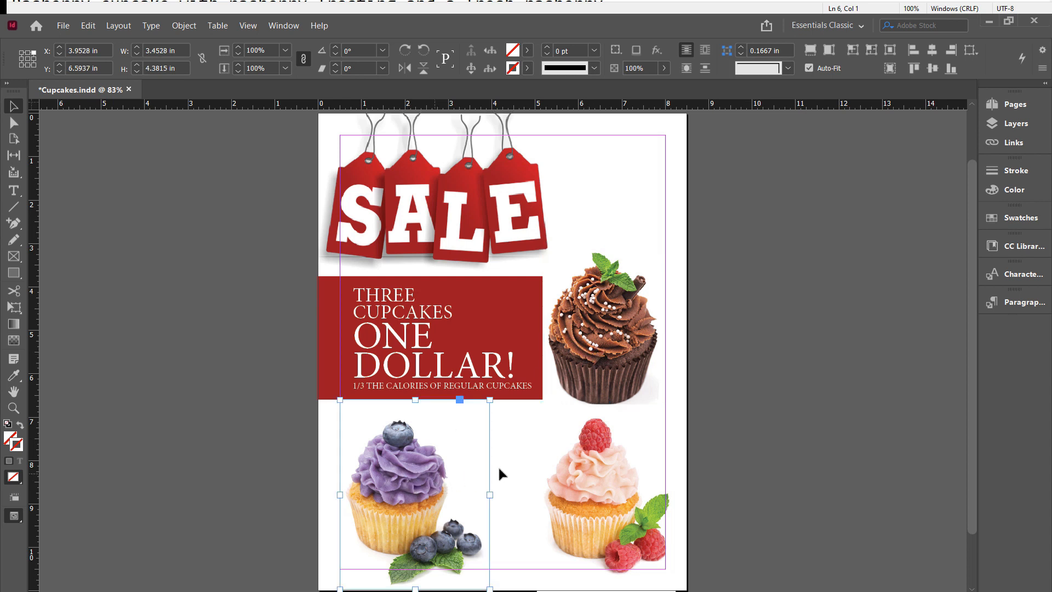
left_click(585, 477)
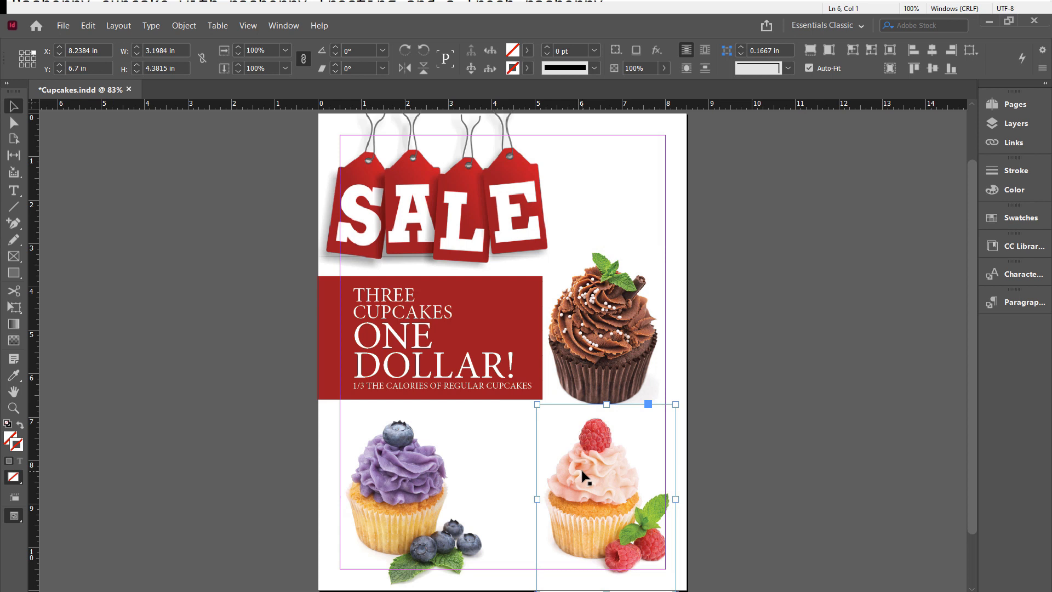
Set the chocolate cupcake's alt text source to Custom and enter "Chocolate mint cupcake with chocolate frosting and white sprinkles.".
left_click(613, 329)
right_click(613, 329)
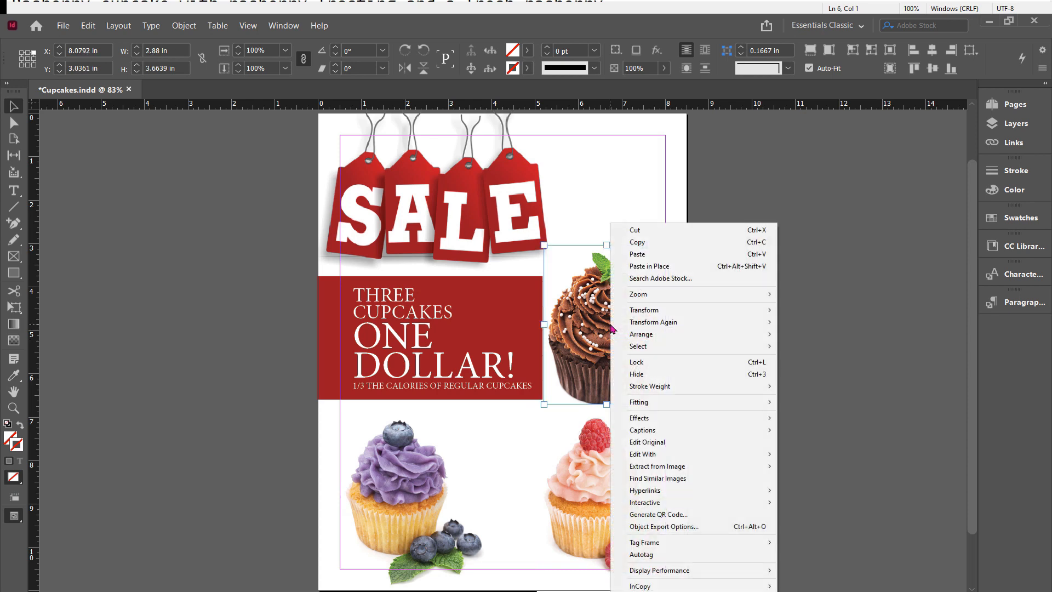
left_click(638, 527)
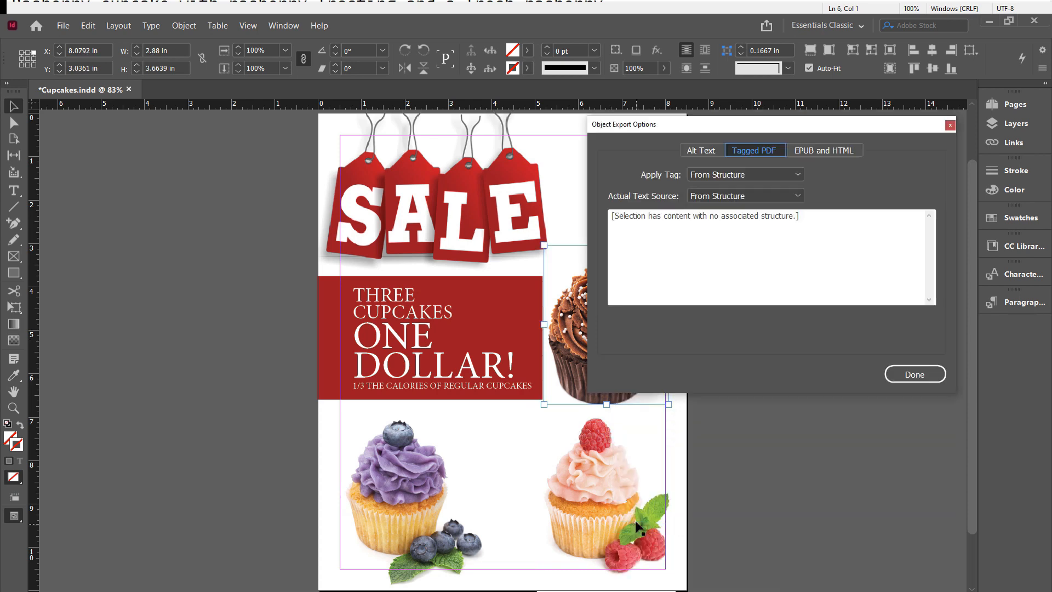
left_click(706, 156)
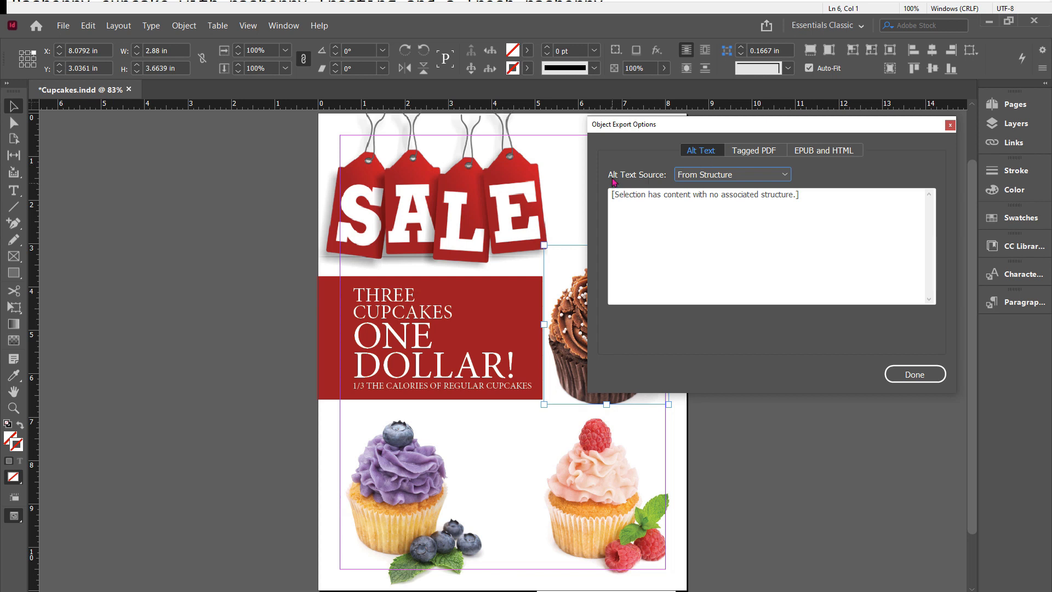
left_click(690, 176)
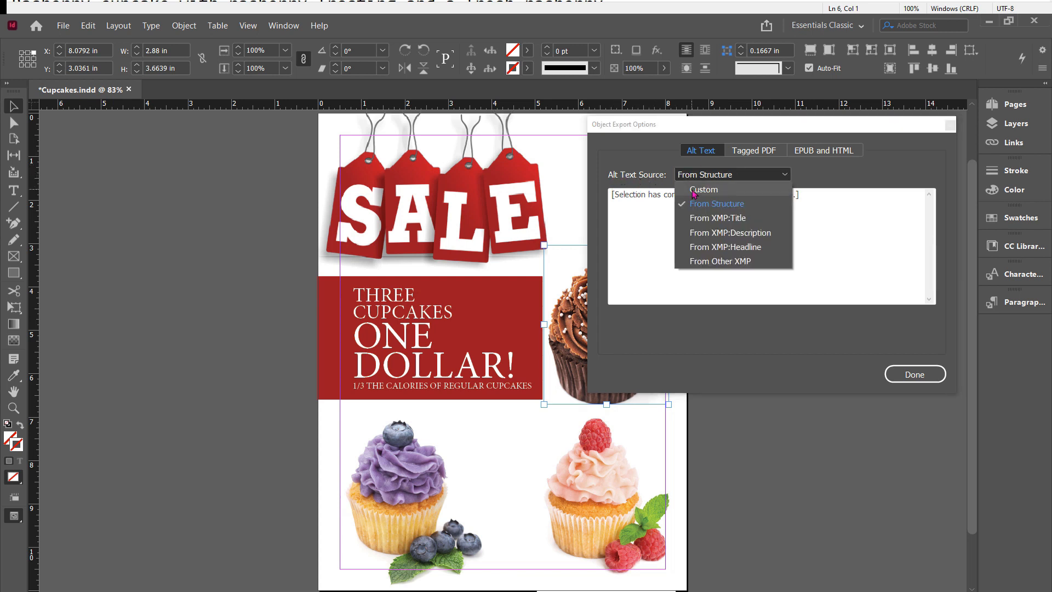
left_click(695, 195)
left_click_drag(679, 128, 746, 139)
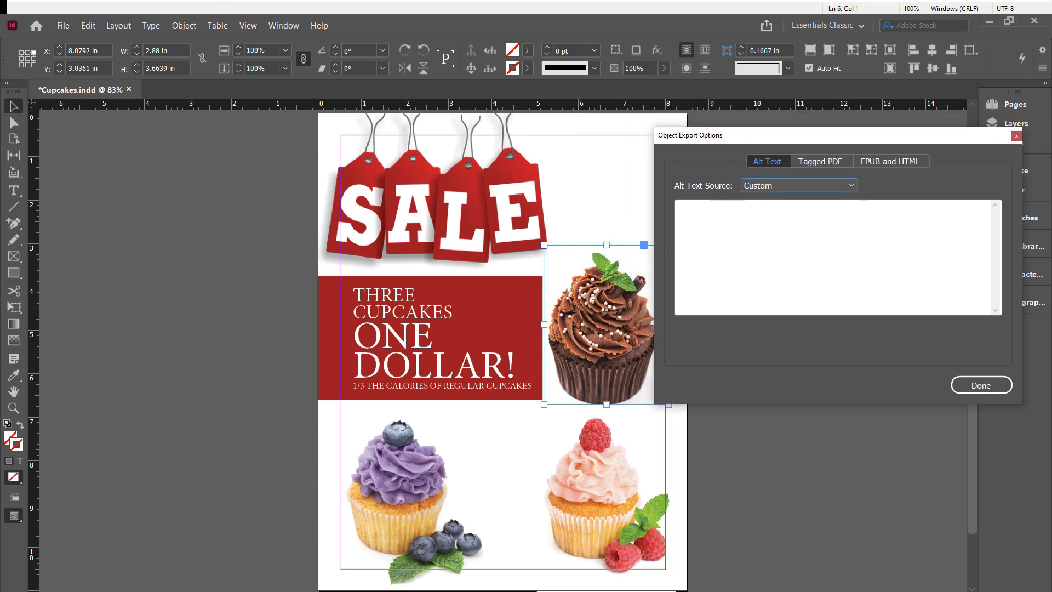
left_click(709, 208)
type("Chocolate mint cupcake with chocolate frosting and white sprinkles.")
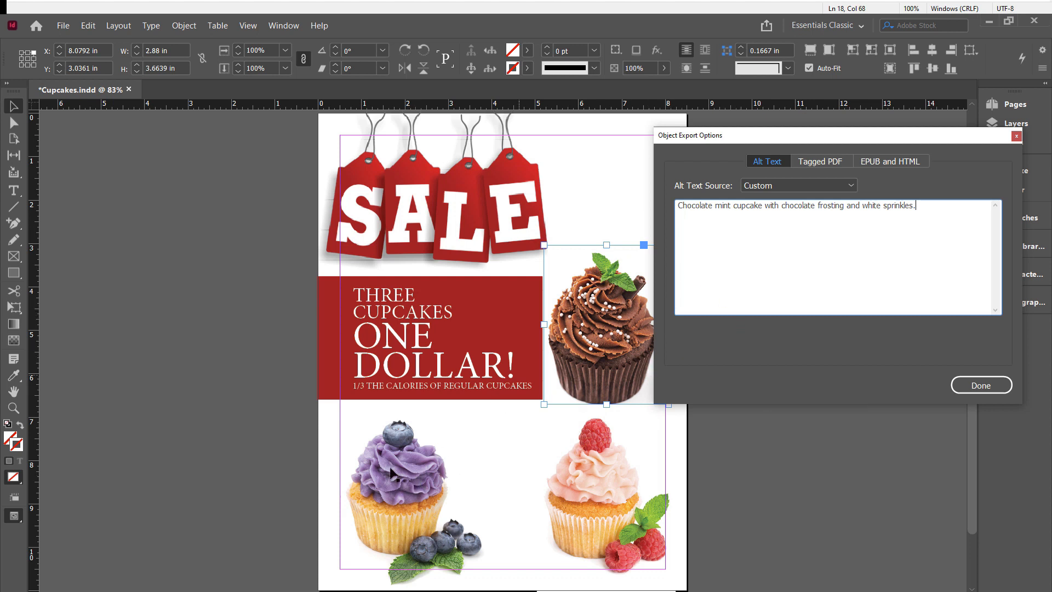
Set the blueberry cupcake's alt text source to Custom and enter "Blueberry cupcake with blueberry frosting and a fresh blueberry.".
left_click(382, 481)
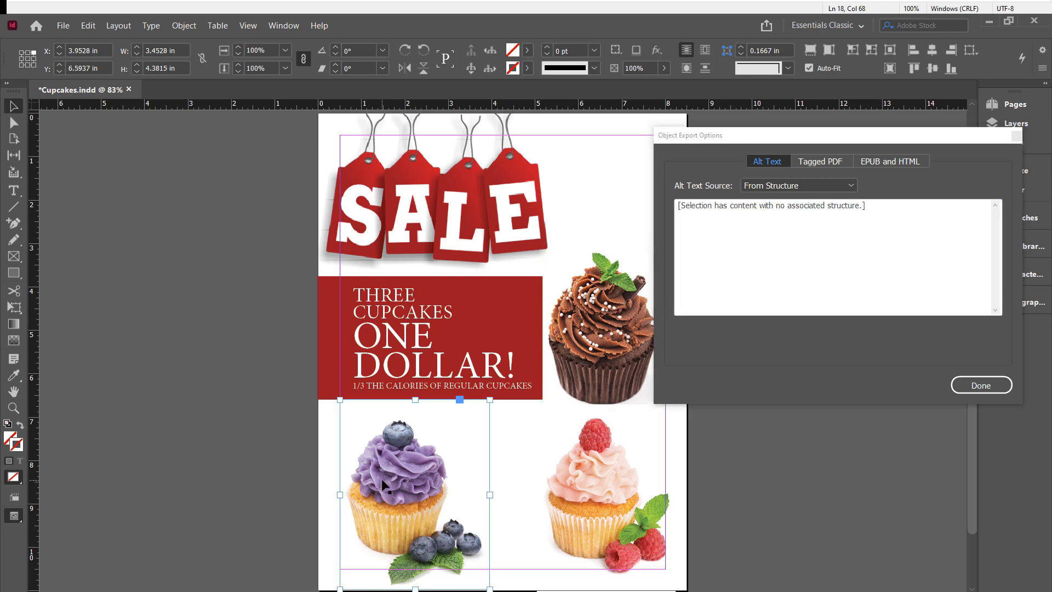
left_click(595, 361)
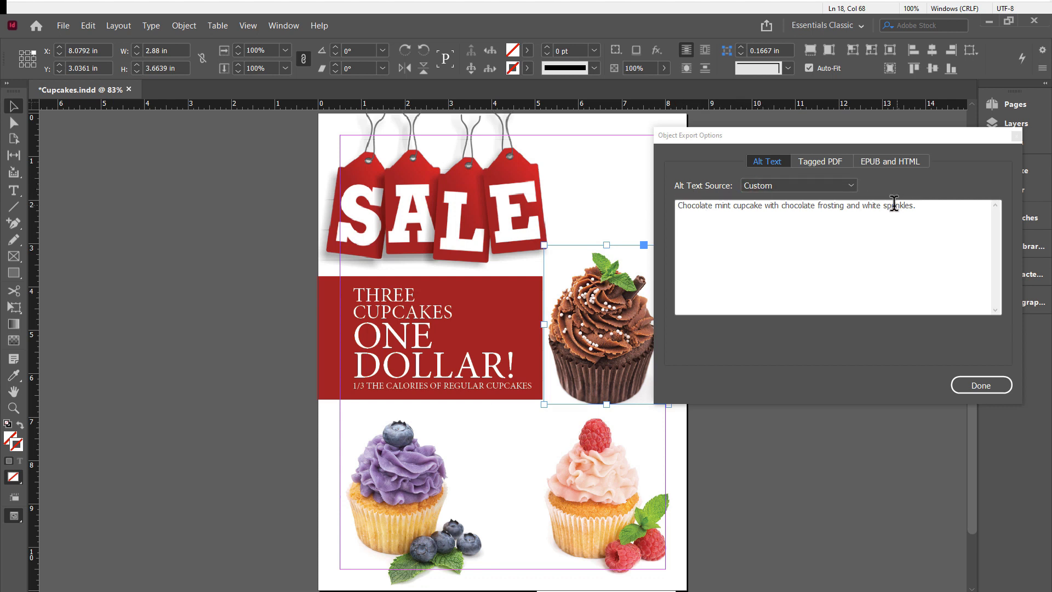
left_click(382, 516)
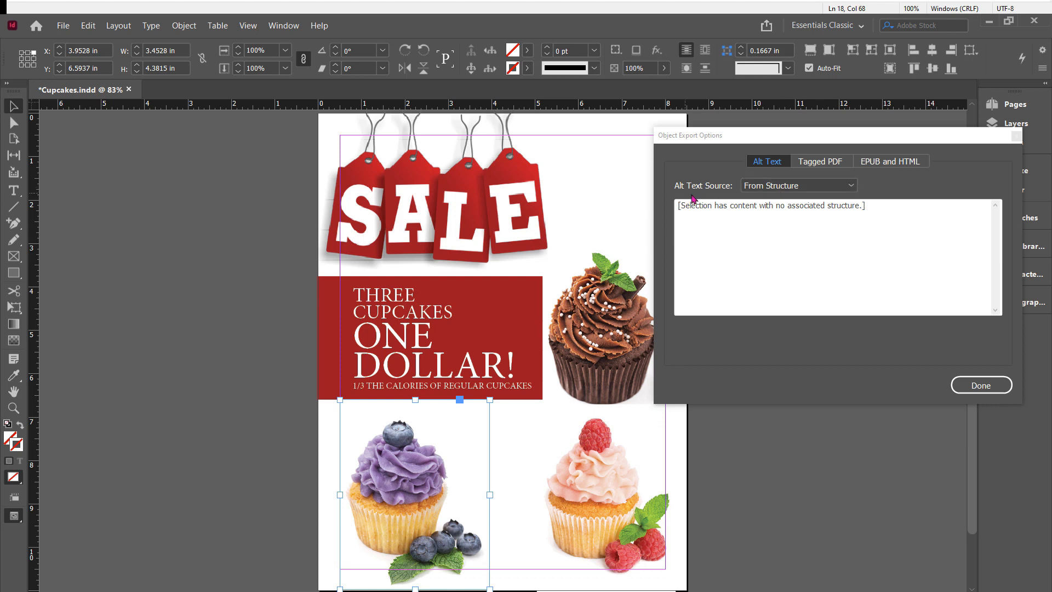
left_click(762, 189)
left_click(759, 198)
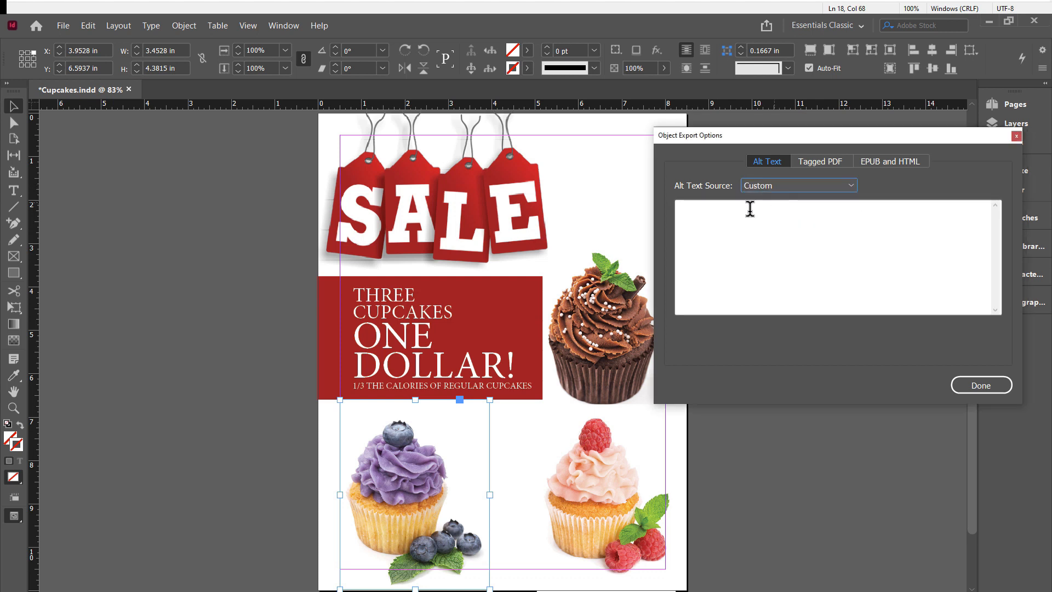
left_click(710, 218)
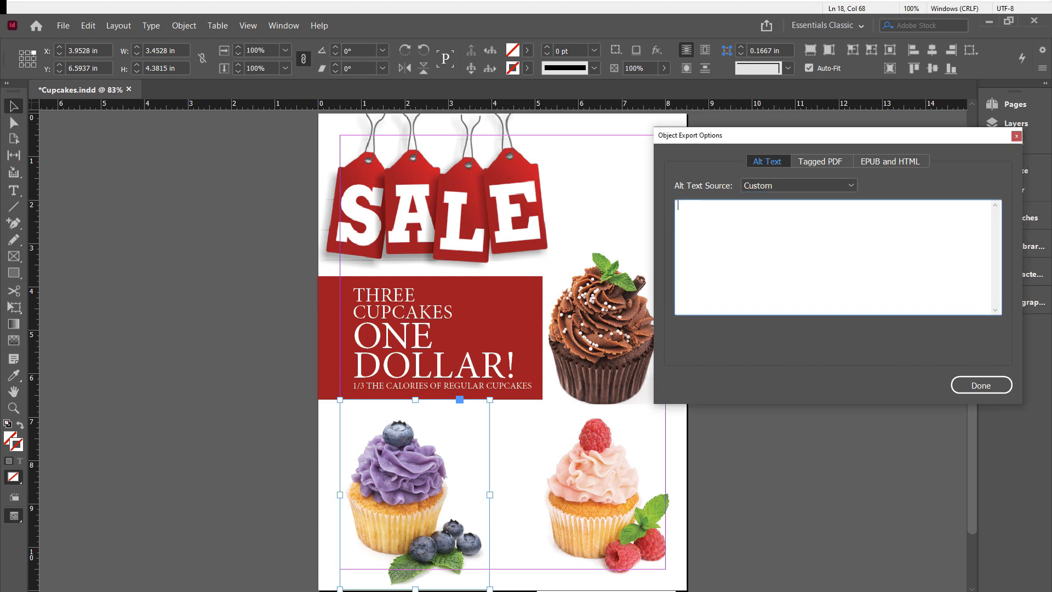
type("Blueberry cupcake with blueberry frosting and a fresh blueberry.")
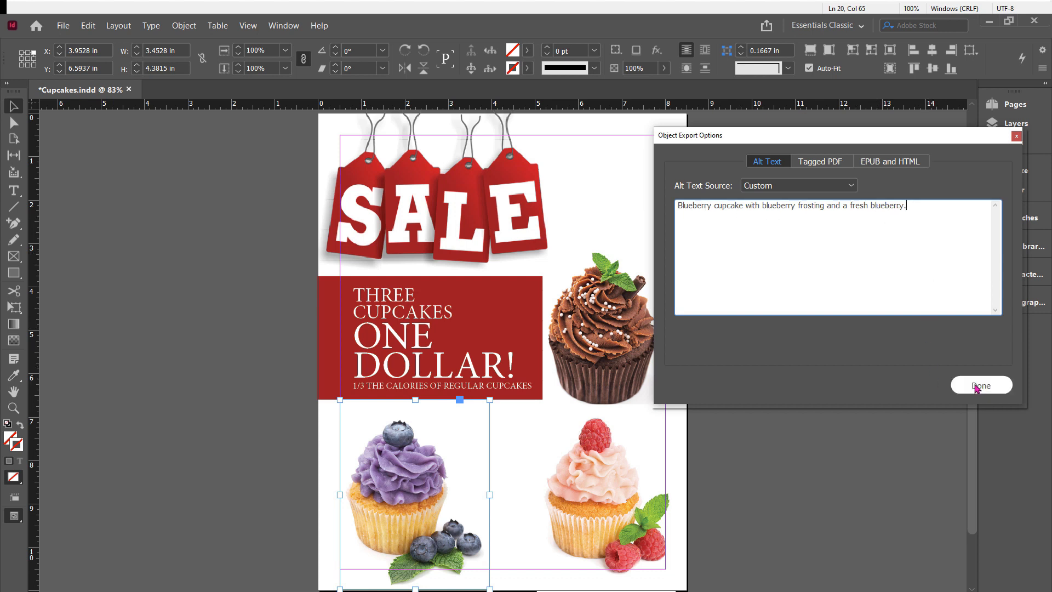
Set the raspberry cupcake's alt text source to Custom, enter "Rasberry cupcake with rasberry frosting and a fresh rasberry." and finish the export options.
left_click(589, 441)
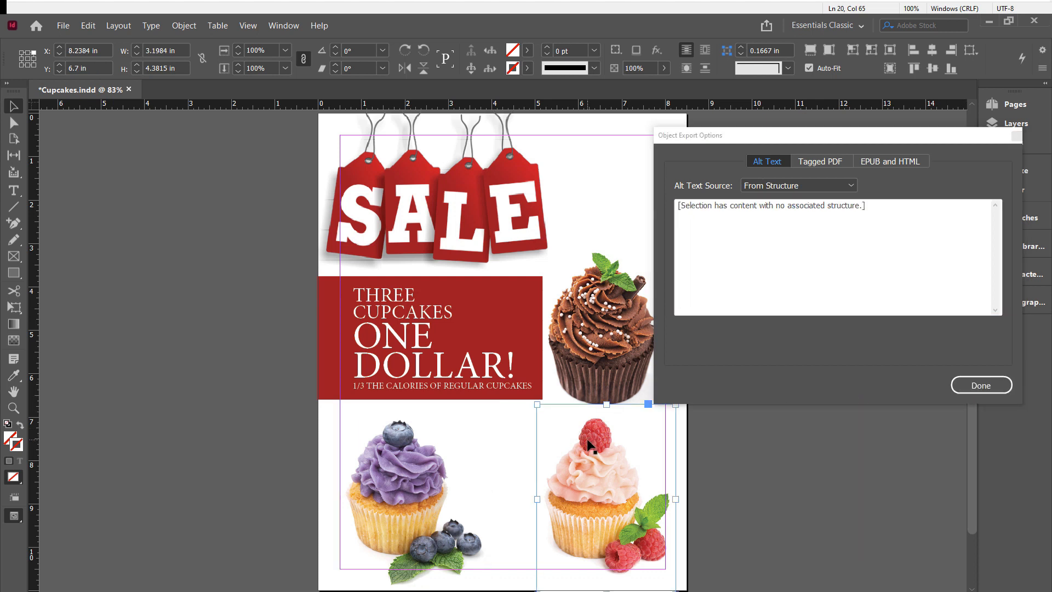
left_click(774, 190)
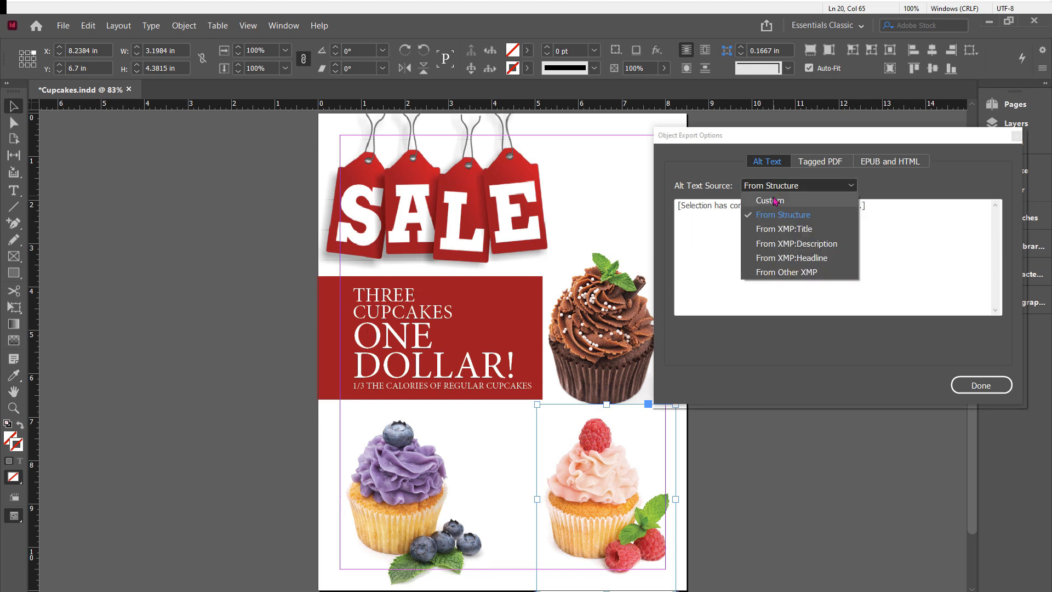
left_click(775, 197)
left_click(746, 221)
type("Rasberry cupcake with rasberry frosting and a fresh rasberry.")
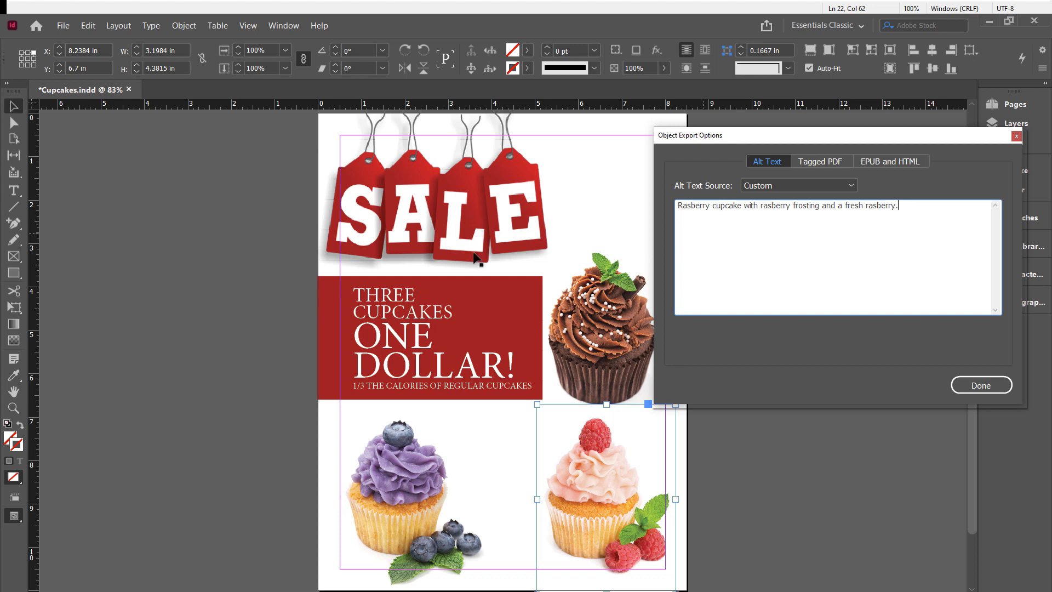
left_click(991, 392)
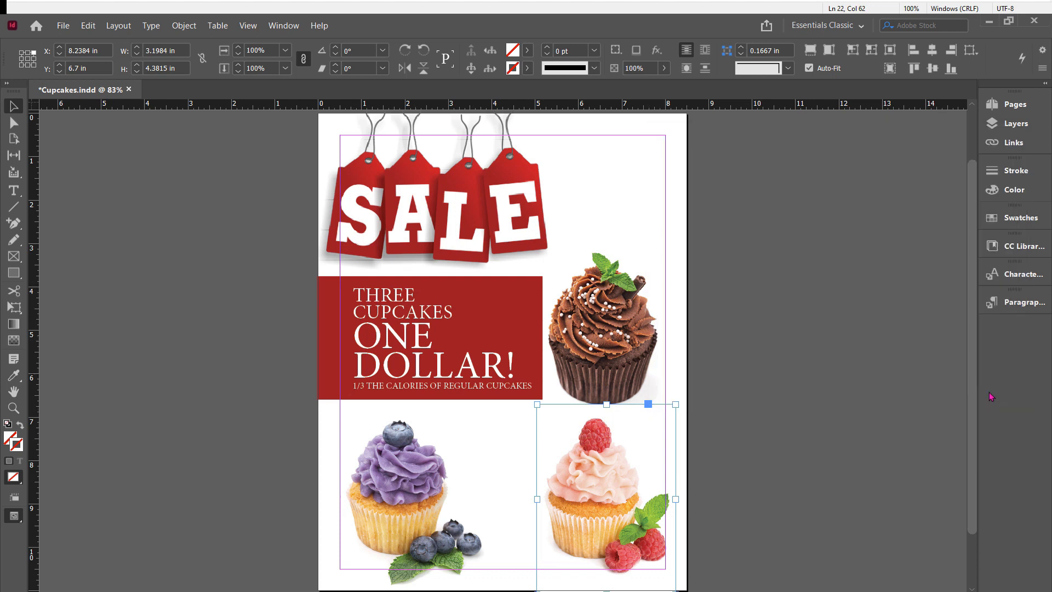
left_click(623, 356)
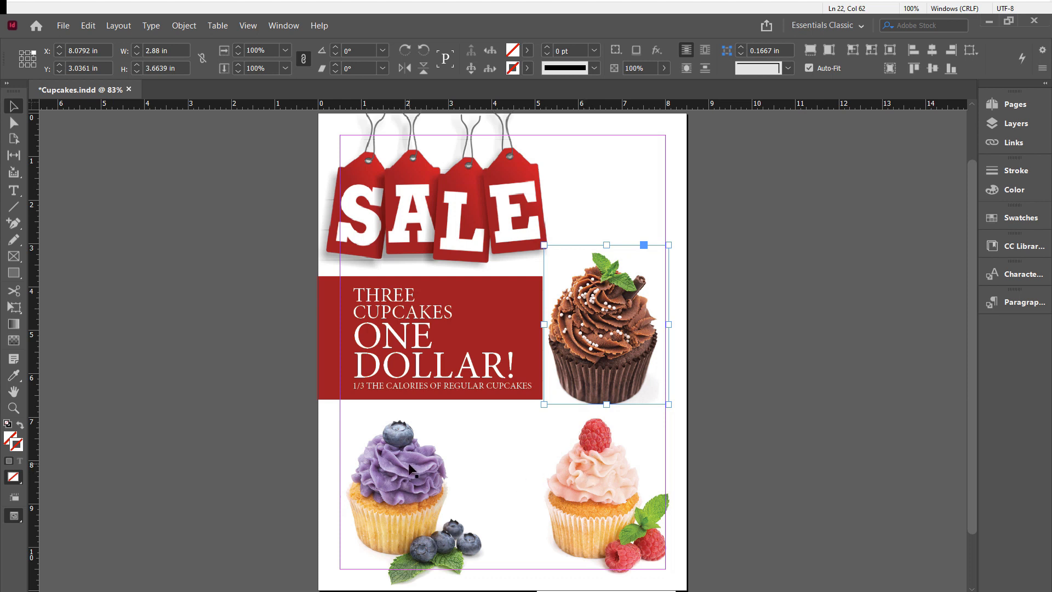
left_click(453, 242)
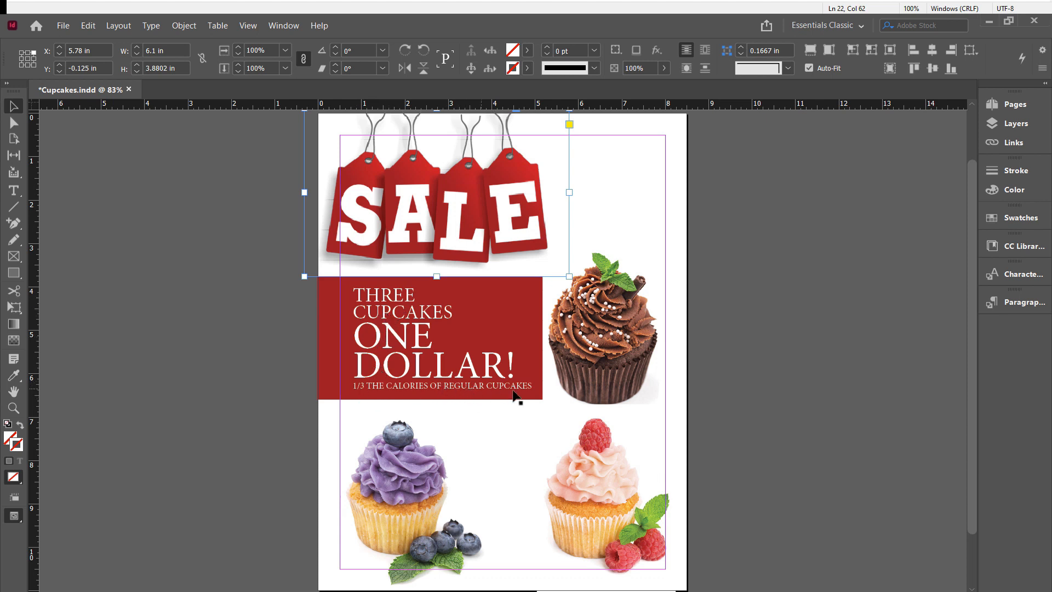
left_click(578, 366)
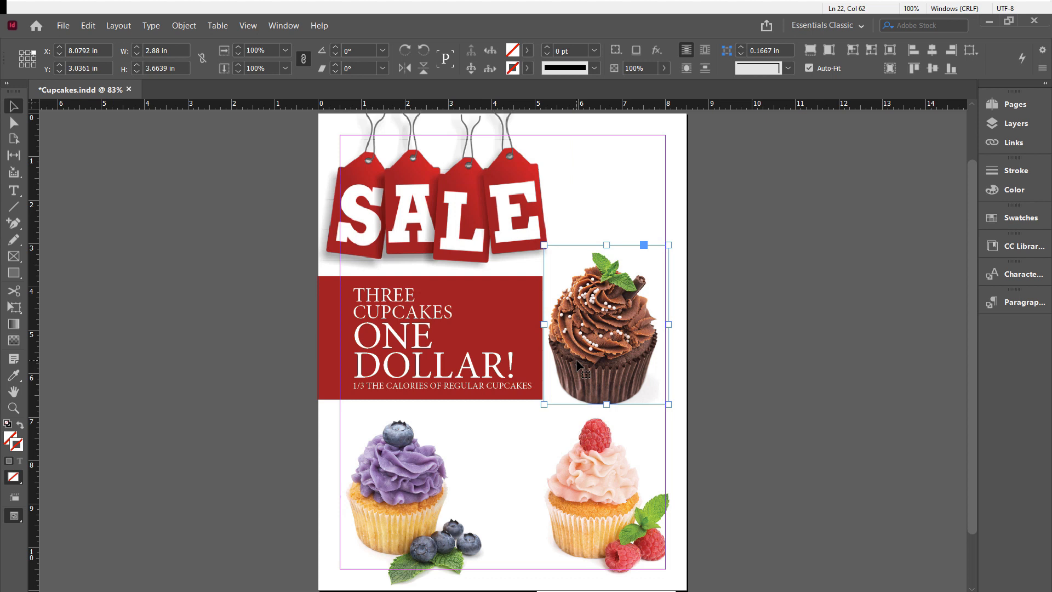